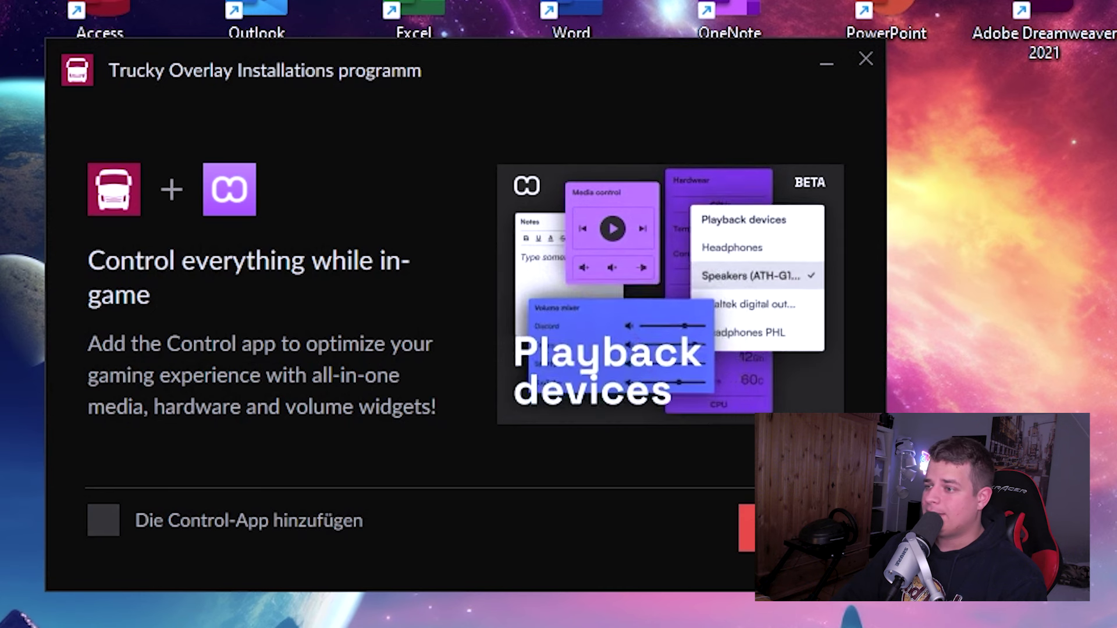
- Install Trucky Overlay without the Control app, accepting the privacy terms, and launch it
left_click(747, 527)
scroll(601, 395, "down", 1)
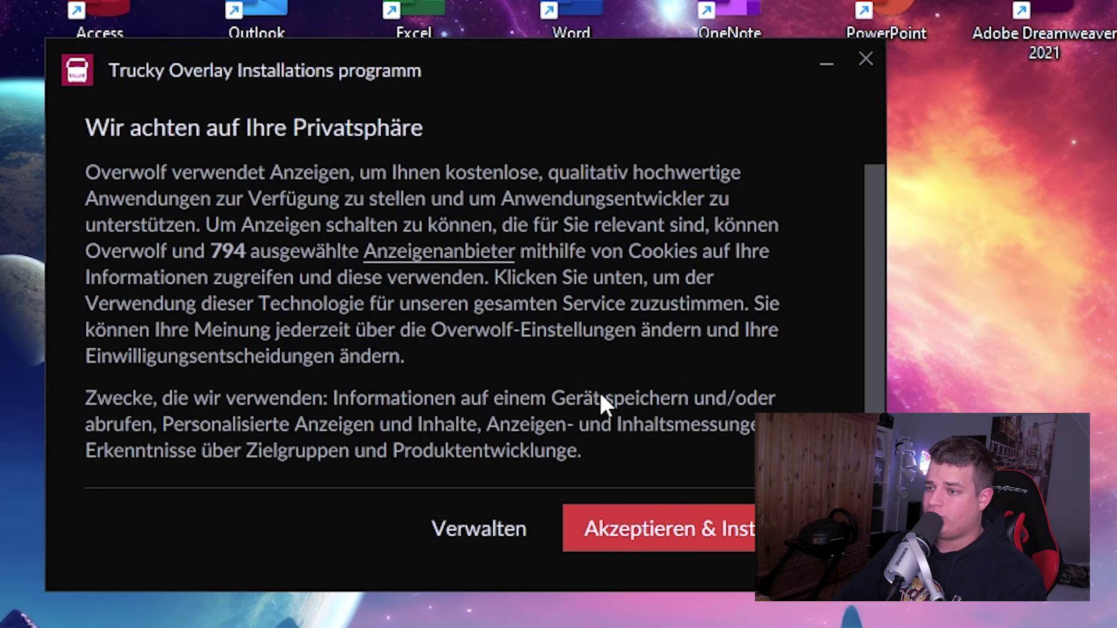
left_click(682, 538)
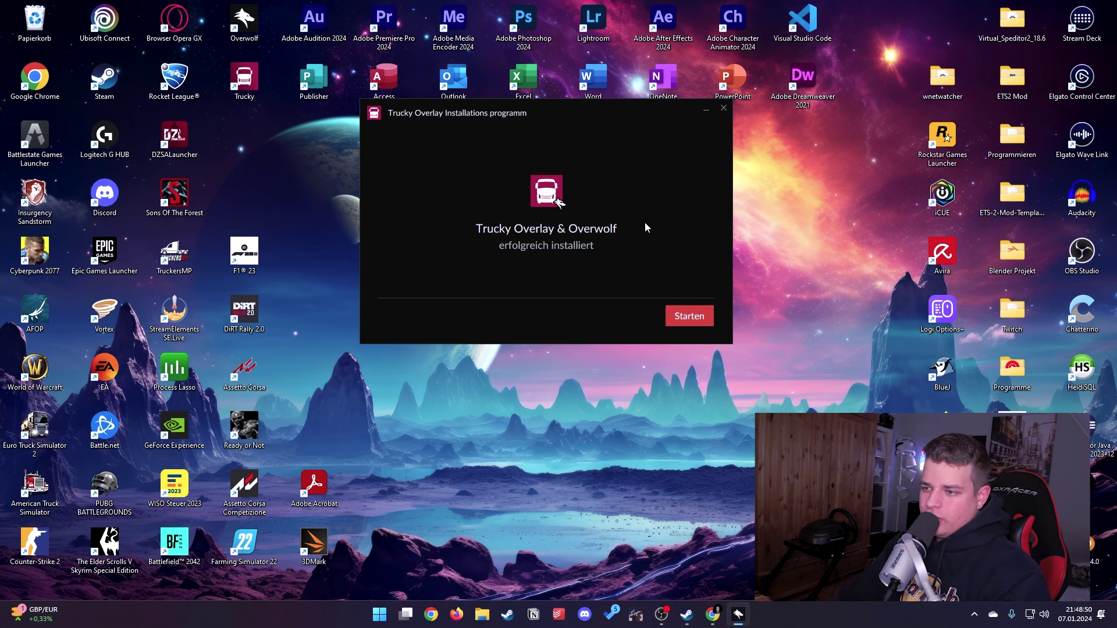
left_click(689, 316)
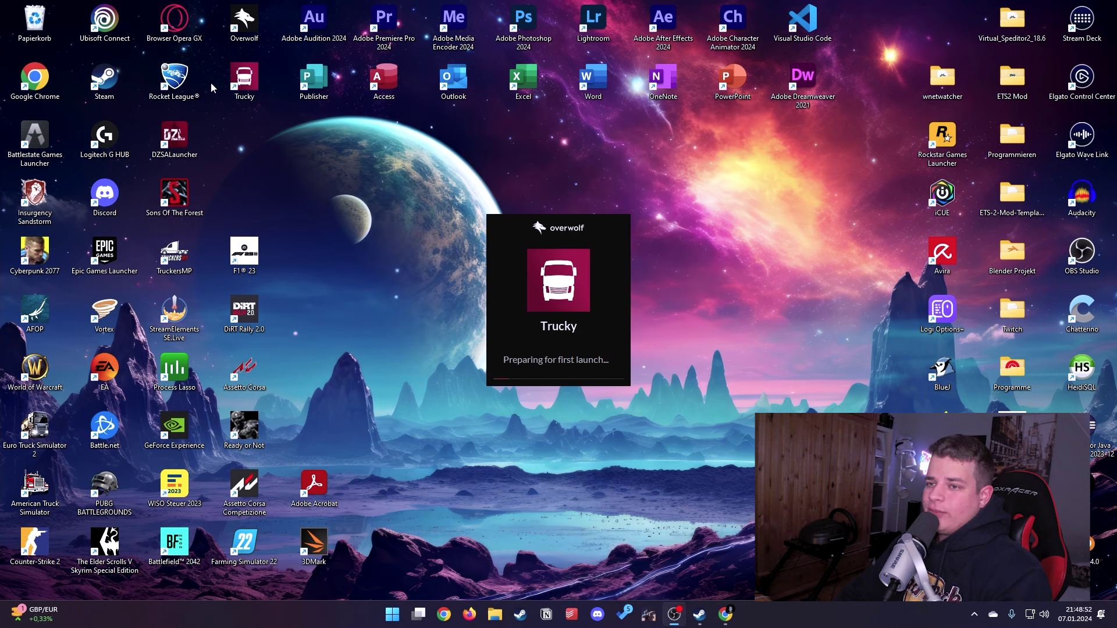
- Allow OverwolfBrowser to access public and private networks through the Windows firewall
left_click_drag(239, 132, 599, 486)
left_click(672, 369)
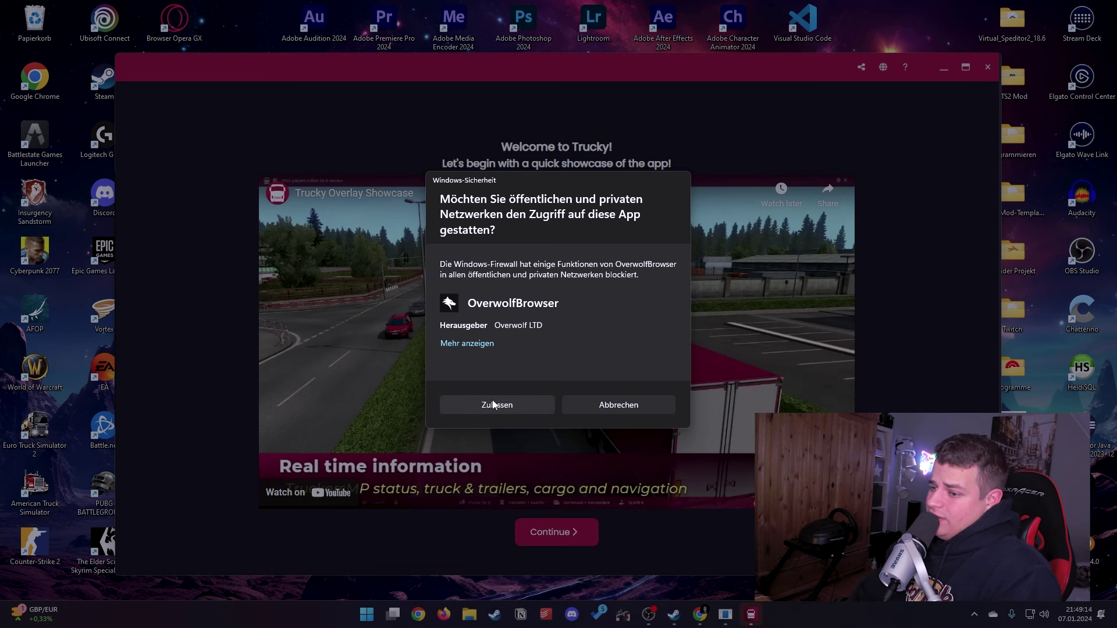
left_click(507, 408)
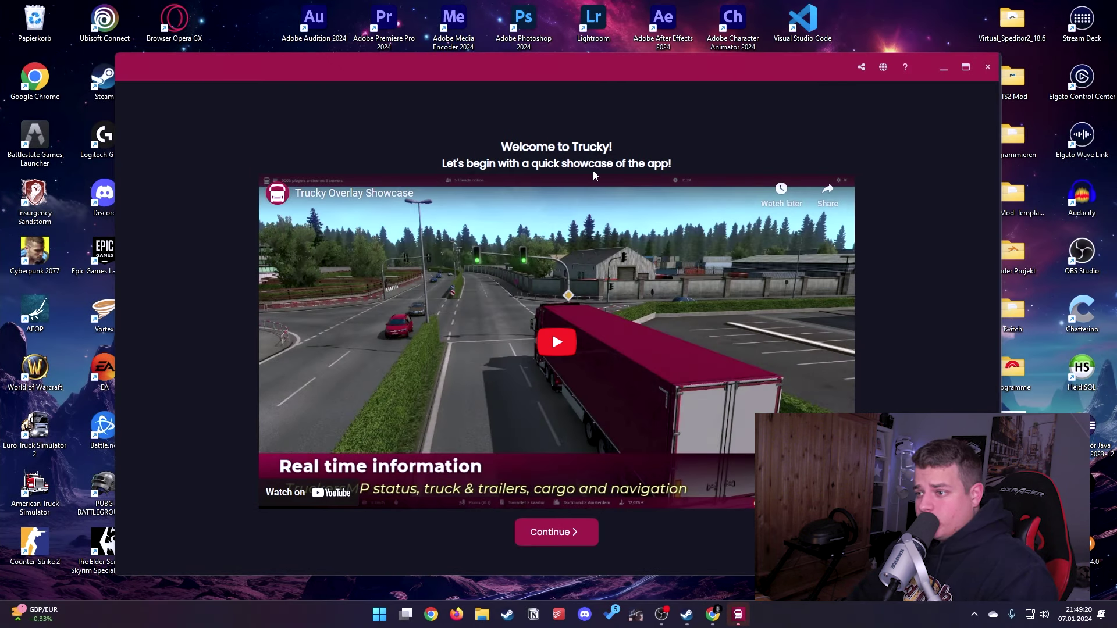
- Continue past the welcome showcase and install Trucky Telemetry for Euro Truck Simulator 2 and American Truck Simulator
scroll(592, 174, "down", 1)
left_click(567, 506)
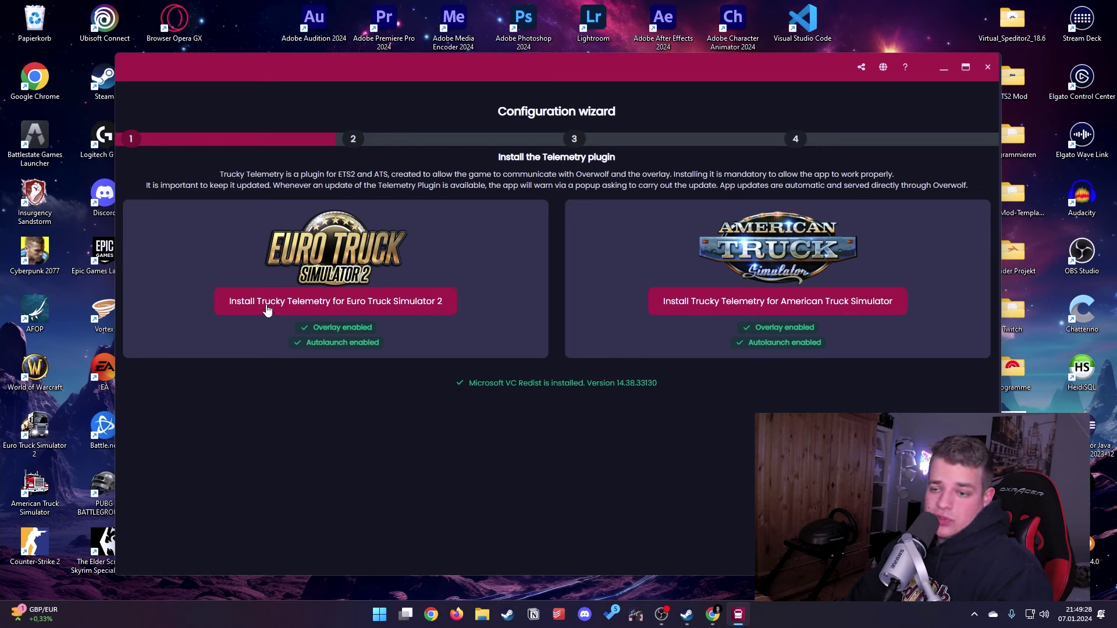
left_click(429, 304)
left_click(798, 309)
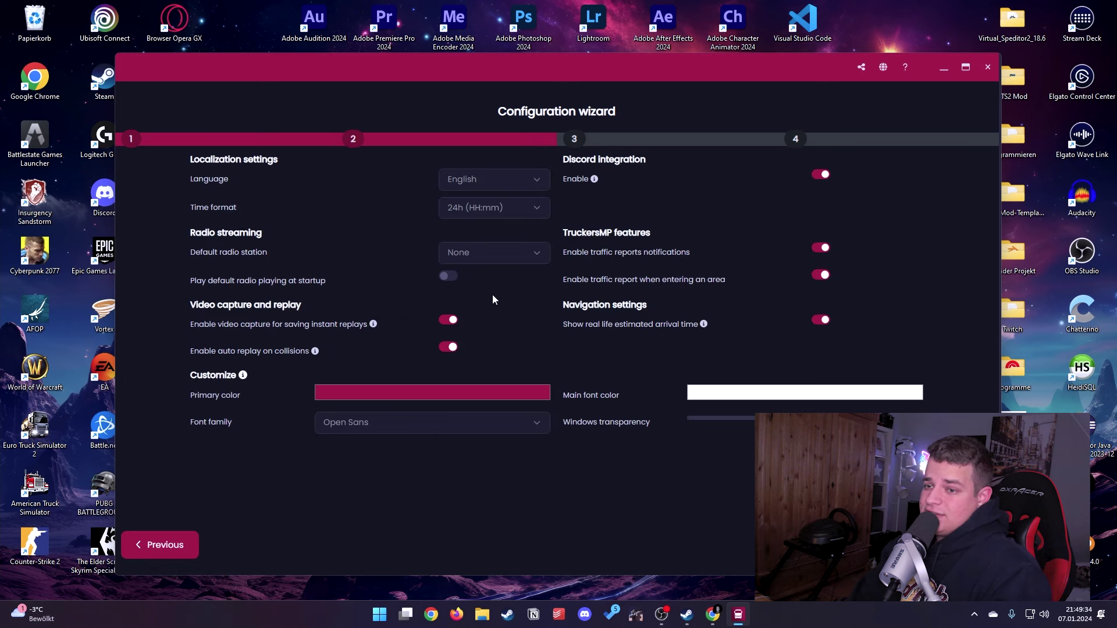
- Set the wizard's language to German and leave the time format at 24h (HH:mm)
left_click(480, 177)
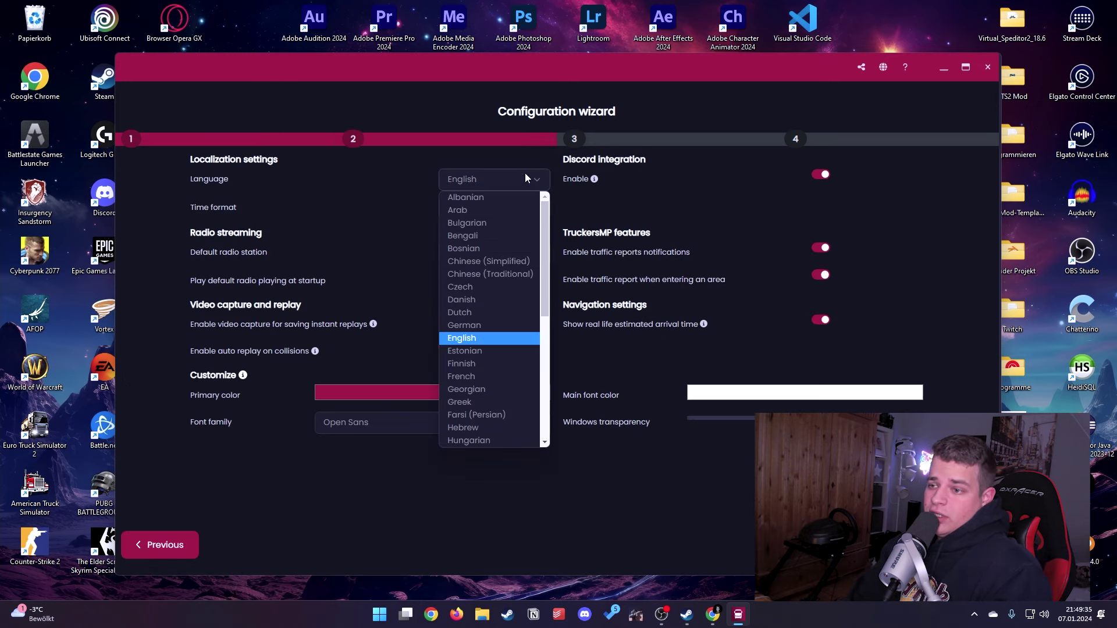
left_click(495, 322)
left_click(512, 202)
left_click(511, 201)
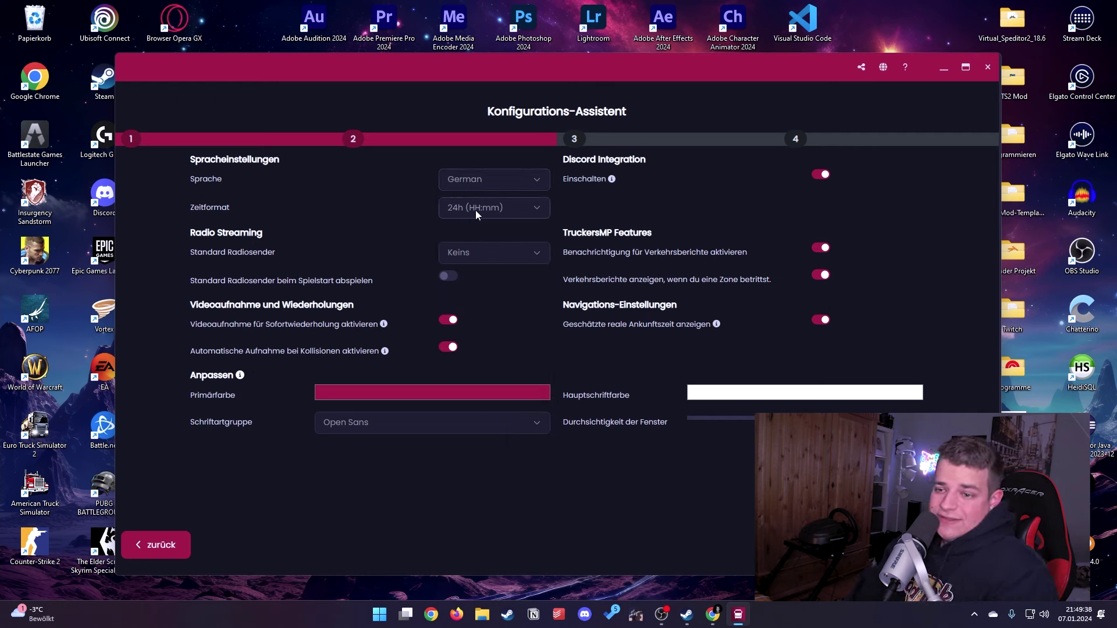
- Keep the default radio station at Keins and its autoplay off, and disable video capture for instant replays
left_click(465, 252)
left_click(464, 253)
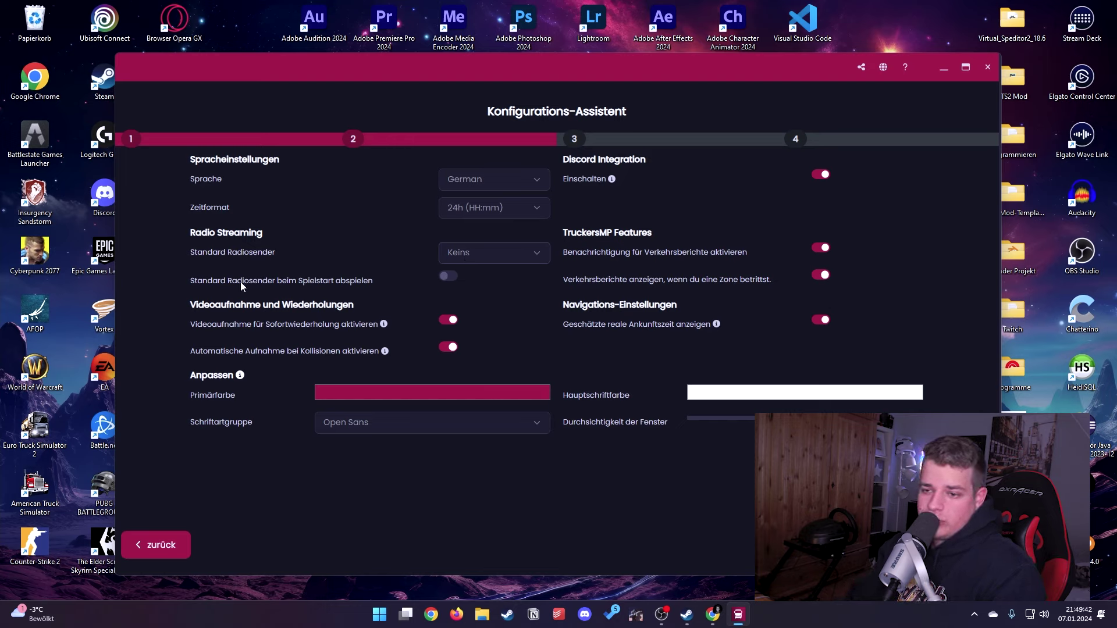
left_click(453, 278)
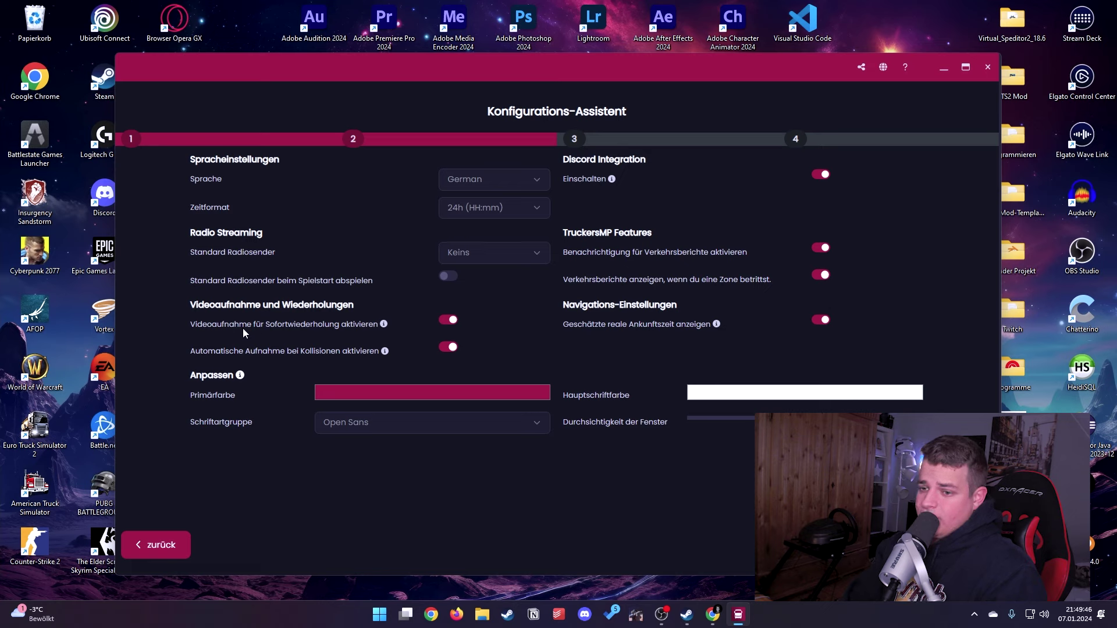
left_click(447, 320)
left_click(446, 320)
left_click(446, 320)
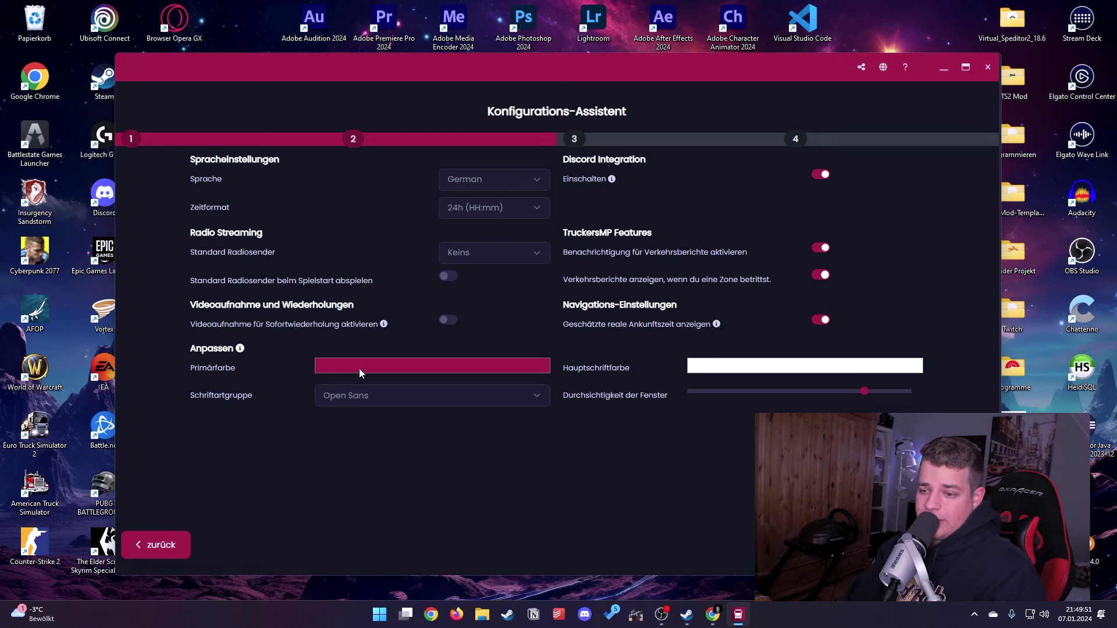
- Change the overlay's primary color to bright cyan and keep Open Sans as the font family
left_click(360, 371)
left_click_drag(390, 466, 410, 466)
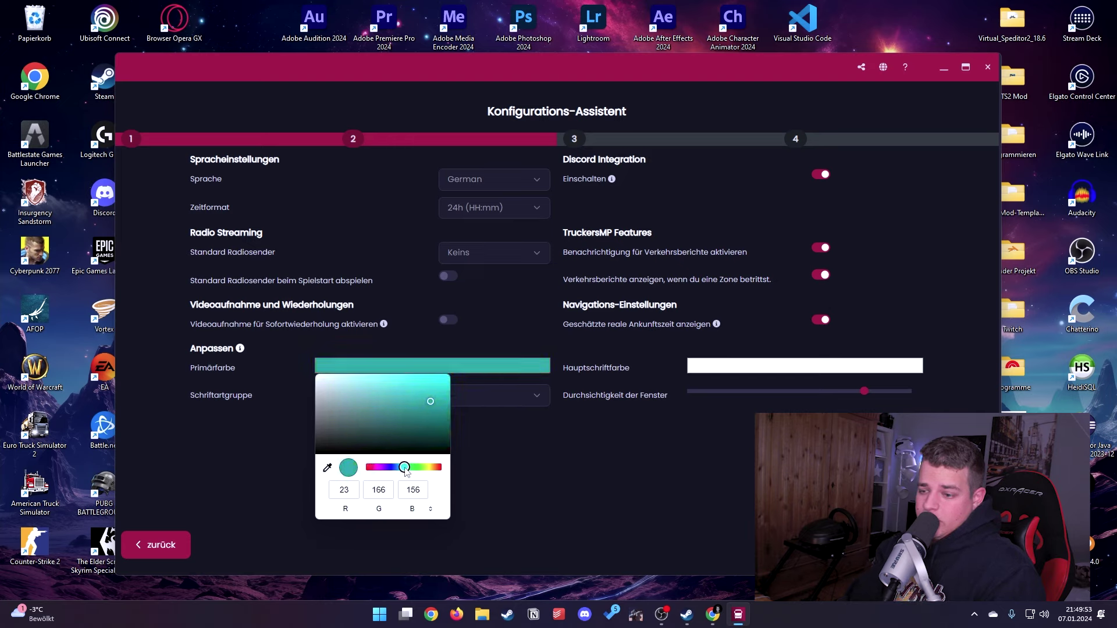
left_click(418, 392)
left_click(512, 506)
left_click(435, 393)
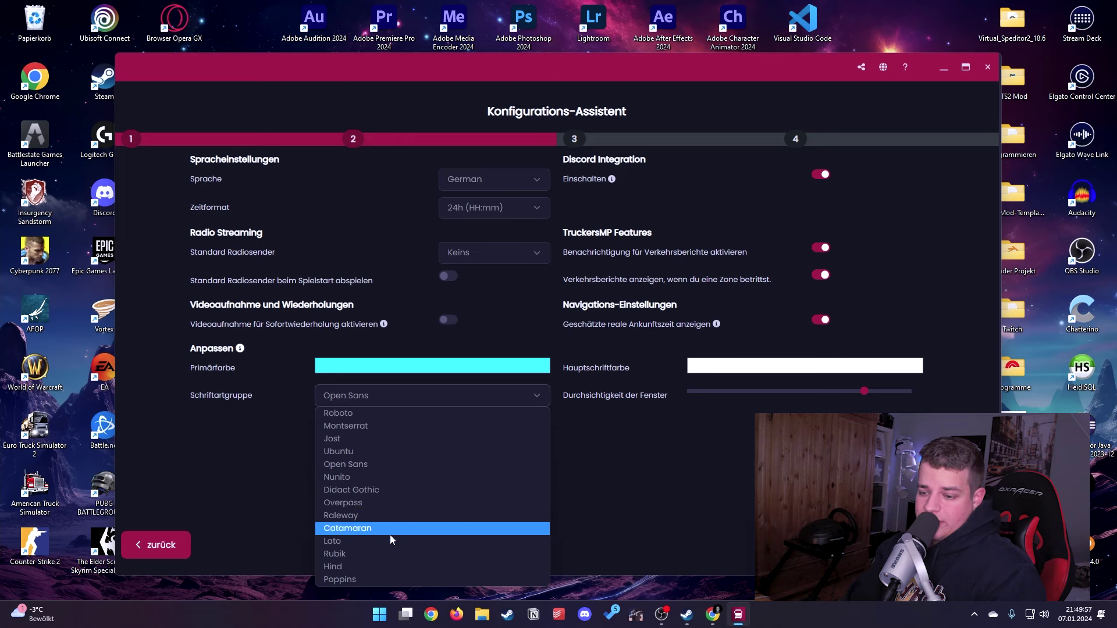
left_click(402, 464)
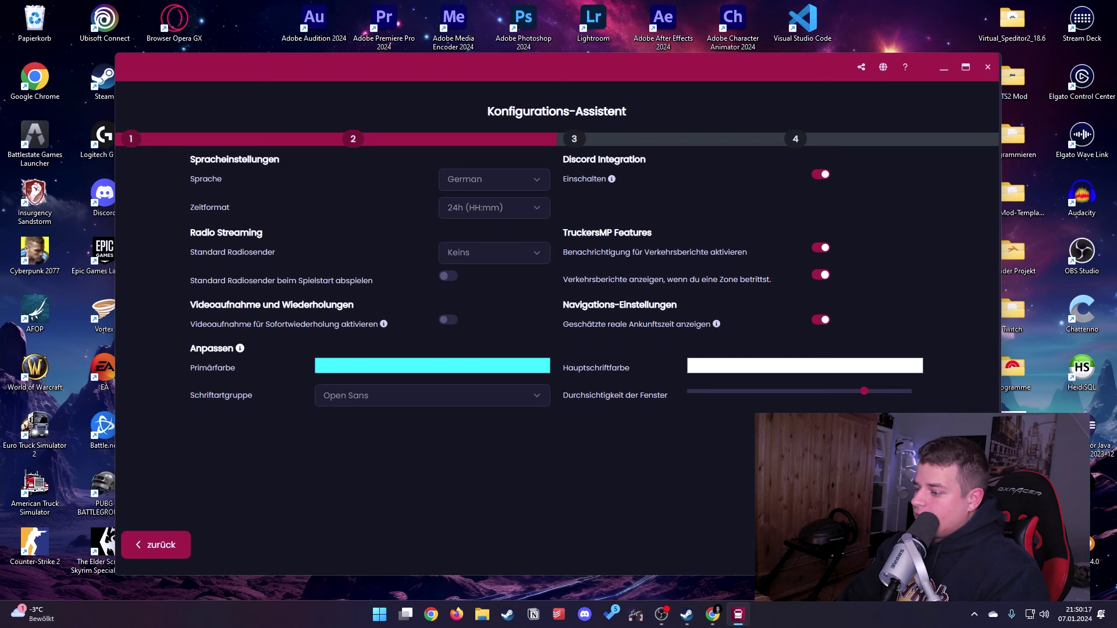
- Choose the horizontal bar layout for the main window and the vertical panel layout for the game info window, and complete the wizard
left_click(960, 544)
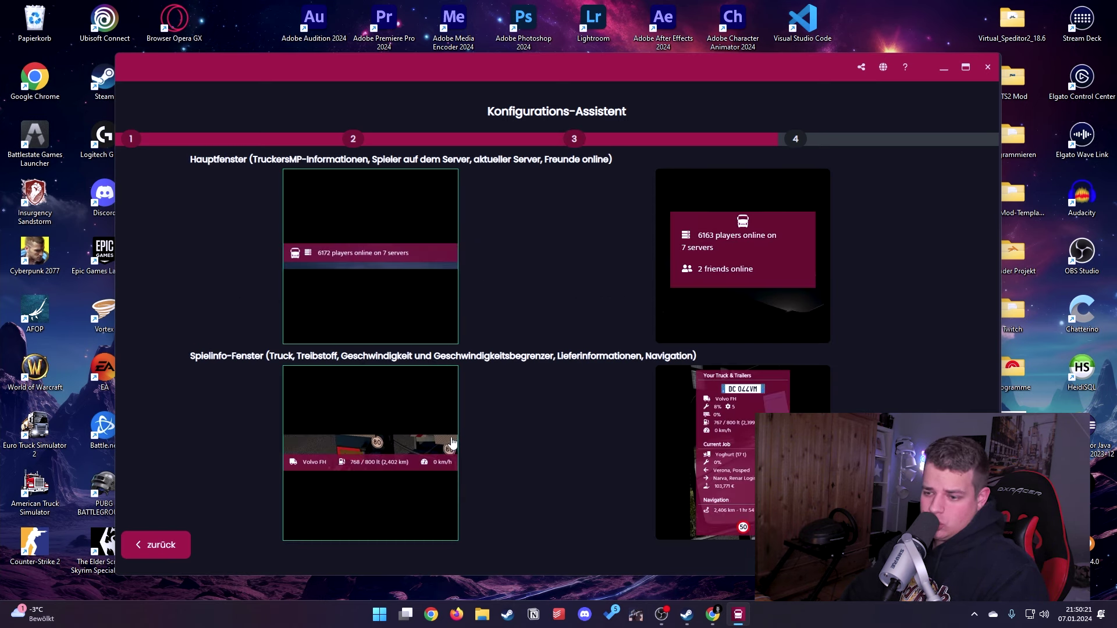
left_click(742, 256)
left_click(379, 274)
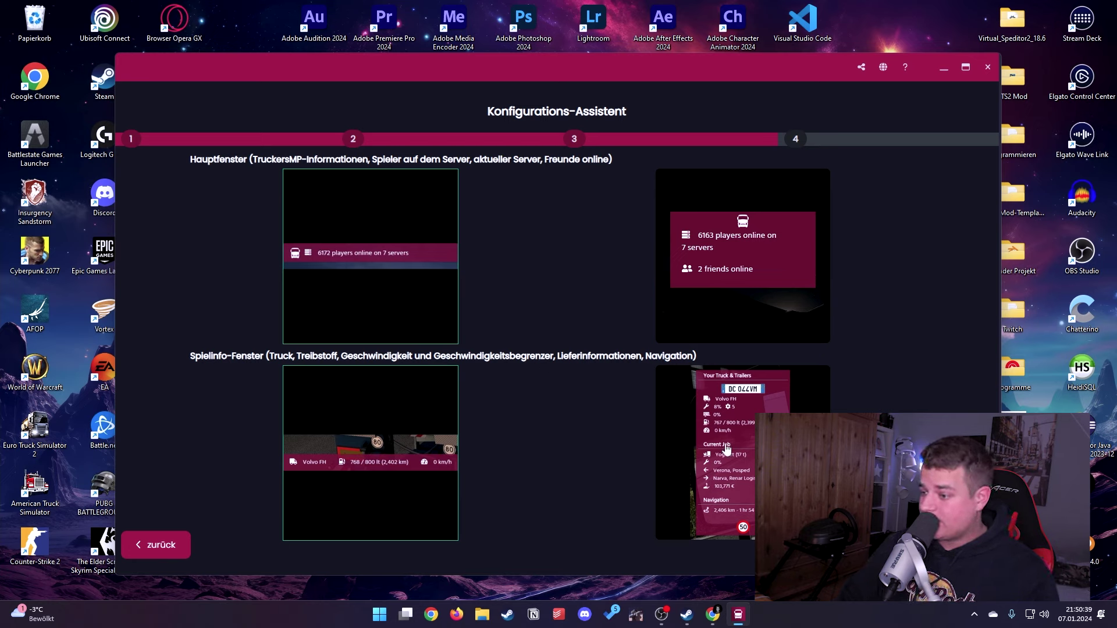
left_click(746, 463)
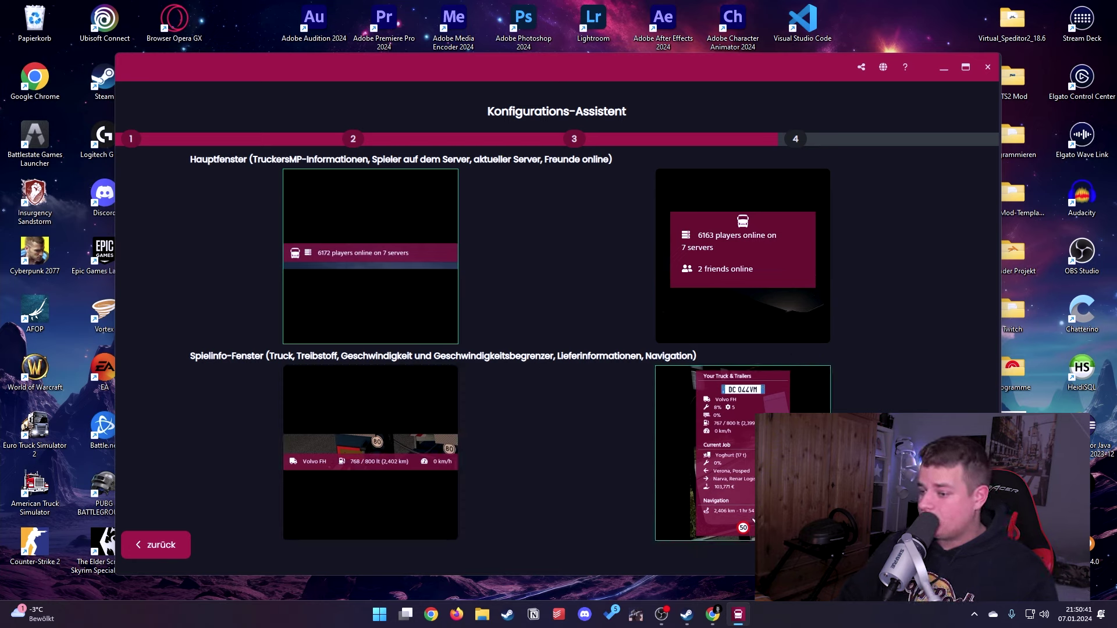
left_click(368, 444)
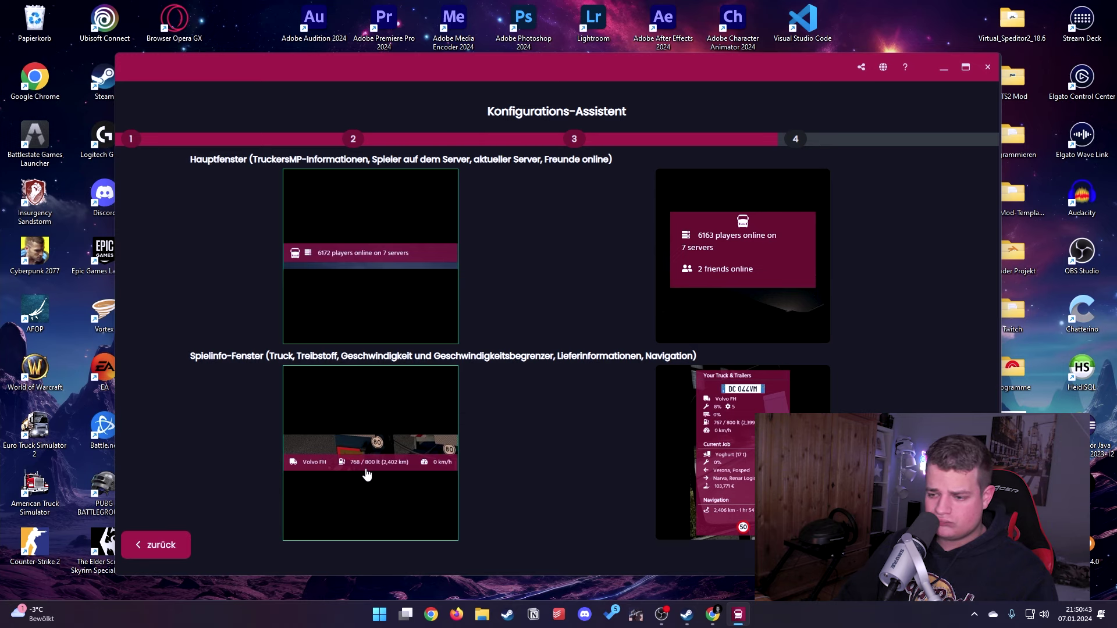
left_click(730, 461)
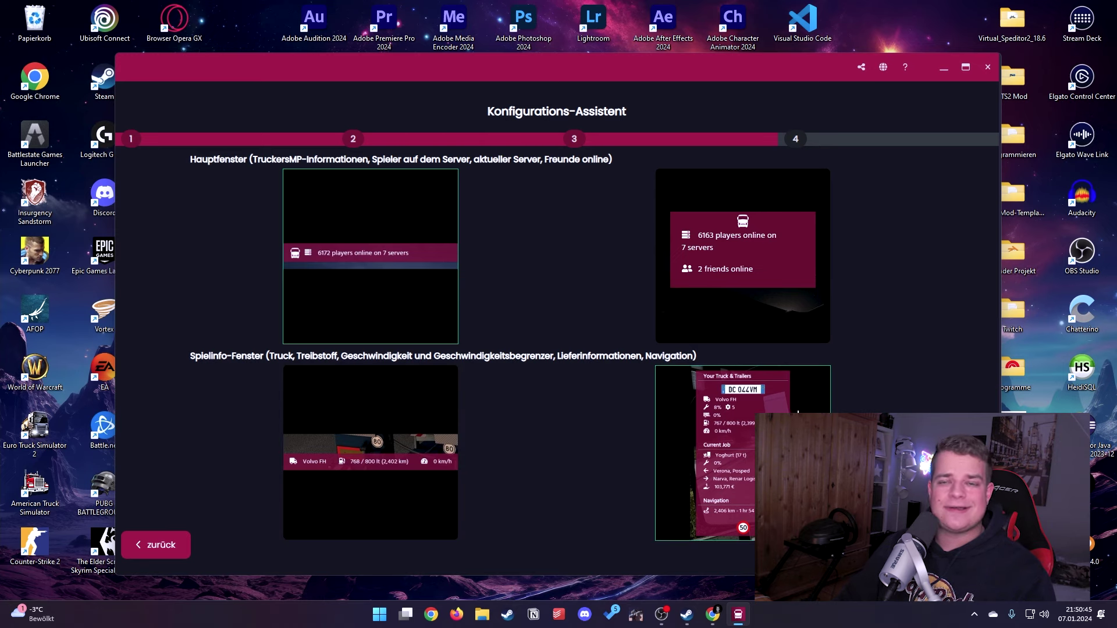
left_click(957, 545)
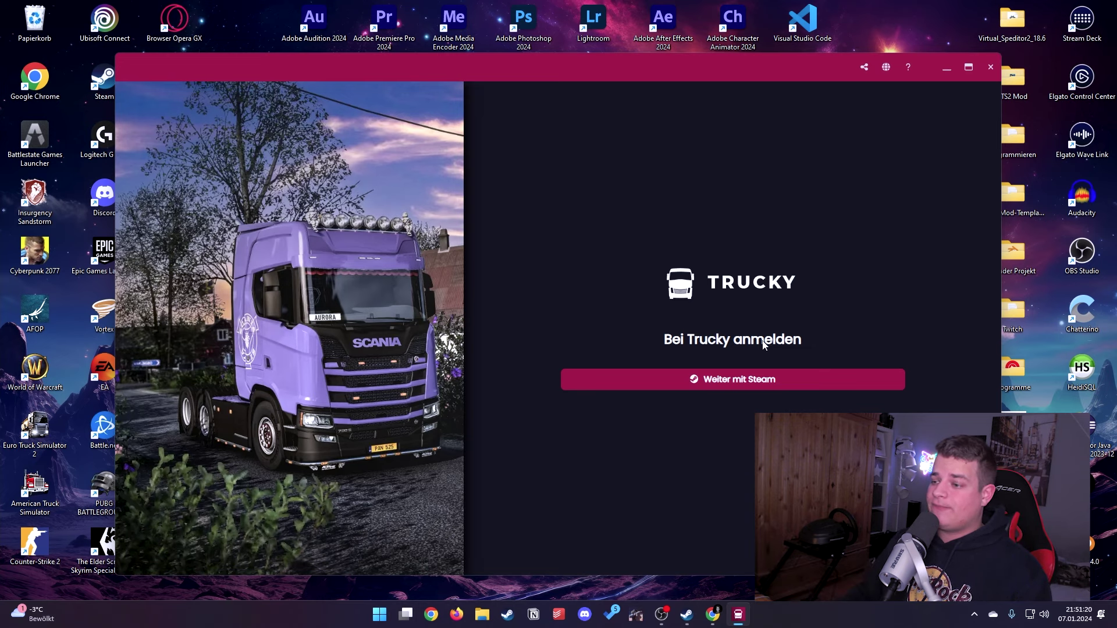
- Sign in to Trucky with Steam and let the browser open the Trucky app
left_click(723, 379)
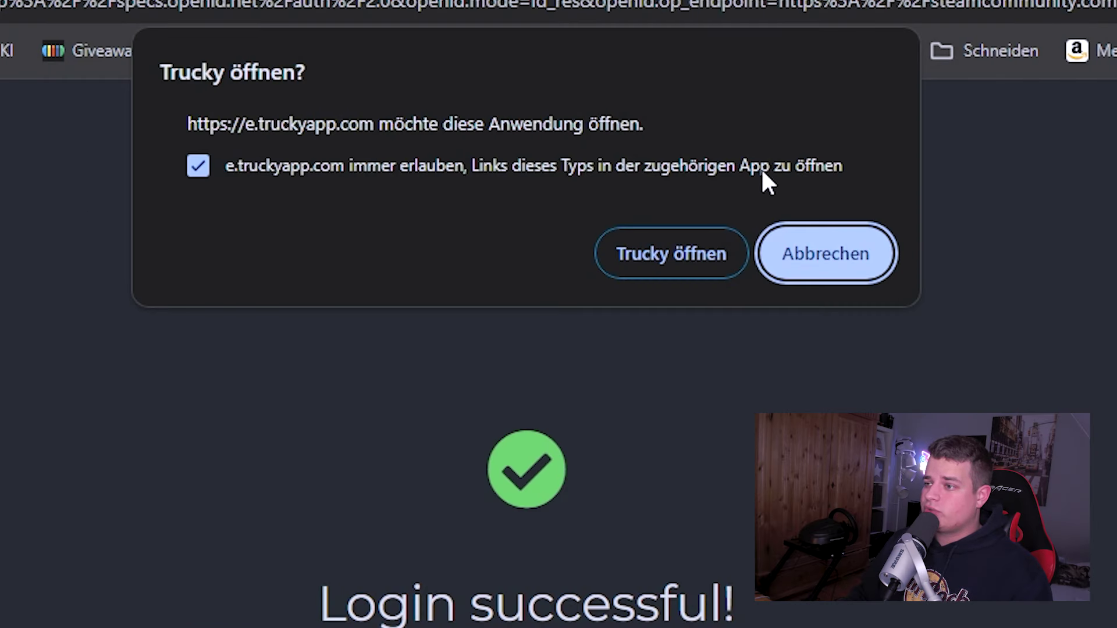
left_click(690, 252)
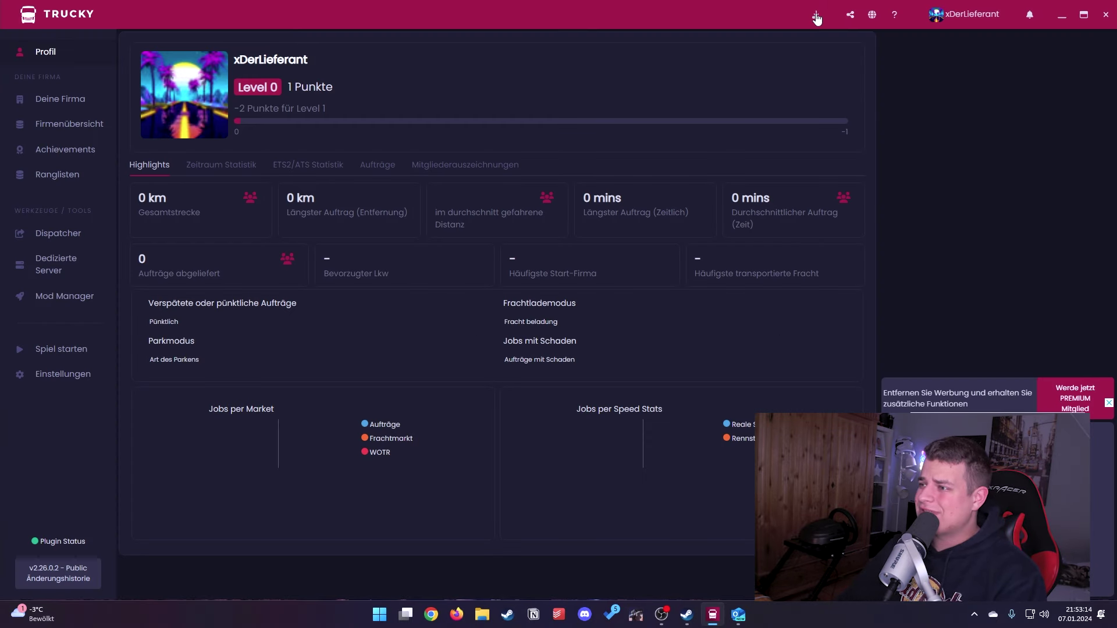
- Start creating a new company from the Deine Firma page
left_click(815, 15)
left_click(60, 99)
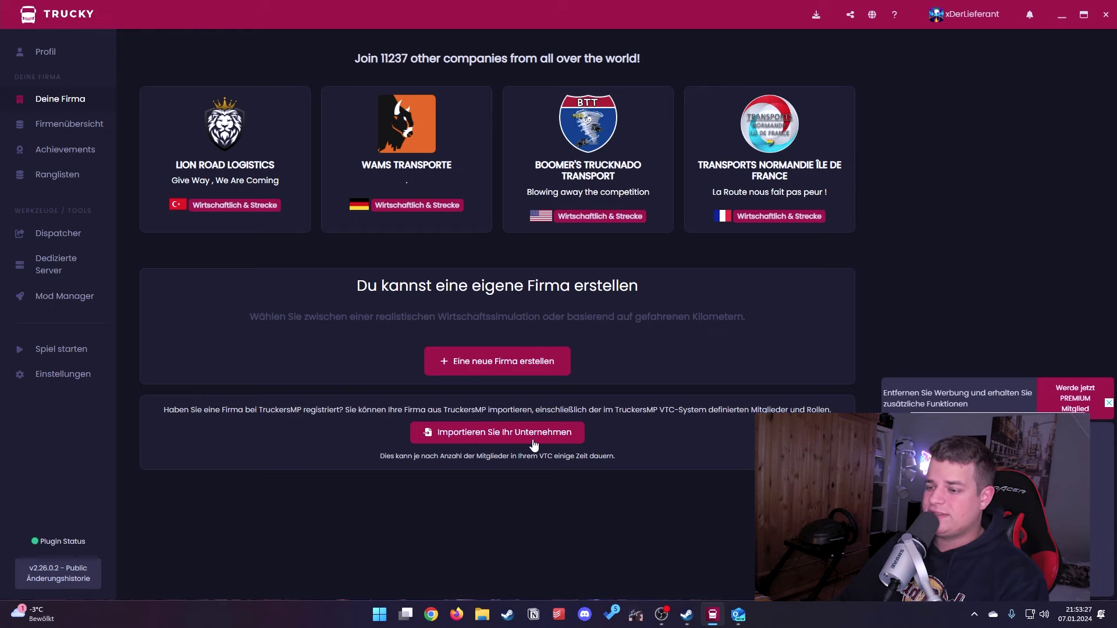
left_click(492, 369)
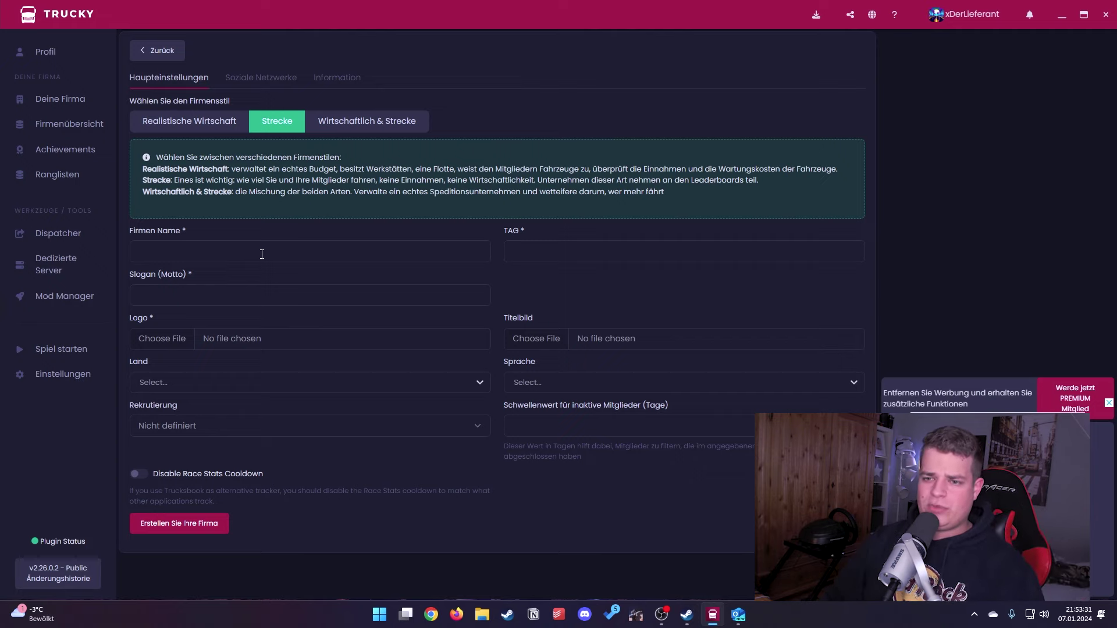
- Enter xDerLieferant as the company name, DLF as the tag and "Was du heute schaffst, mach dat!" as the slogan
left_click(331, 245)
type("xDerLieferant")
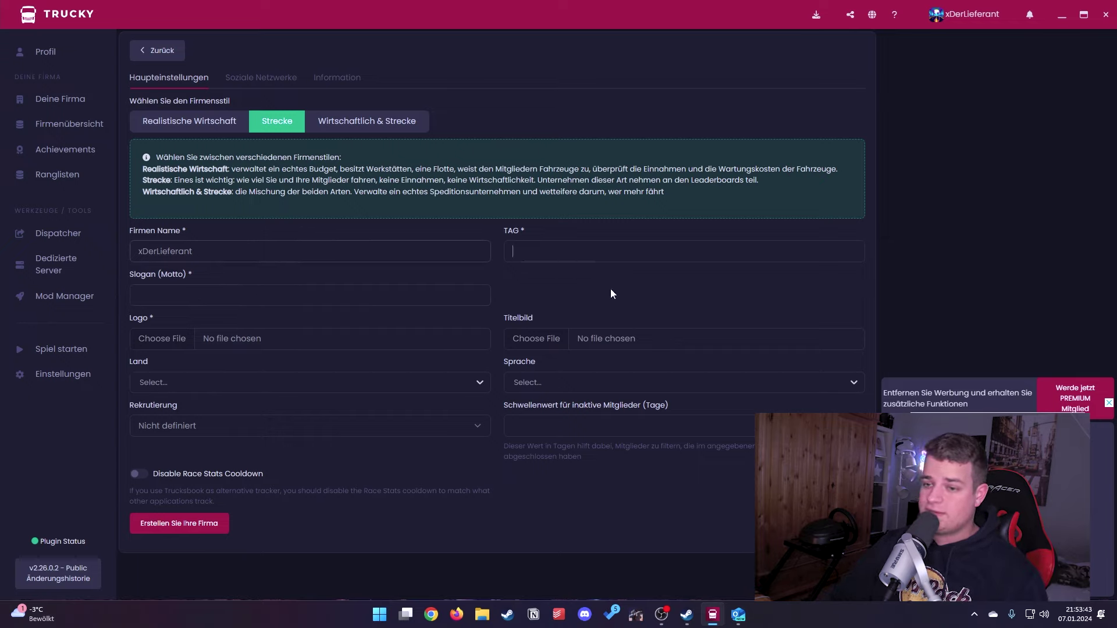
key("Tab")
type("DLF")
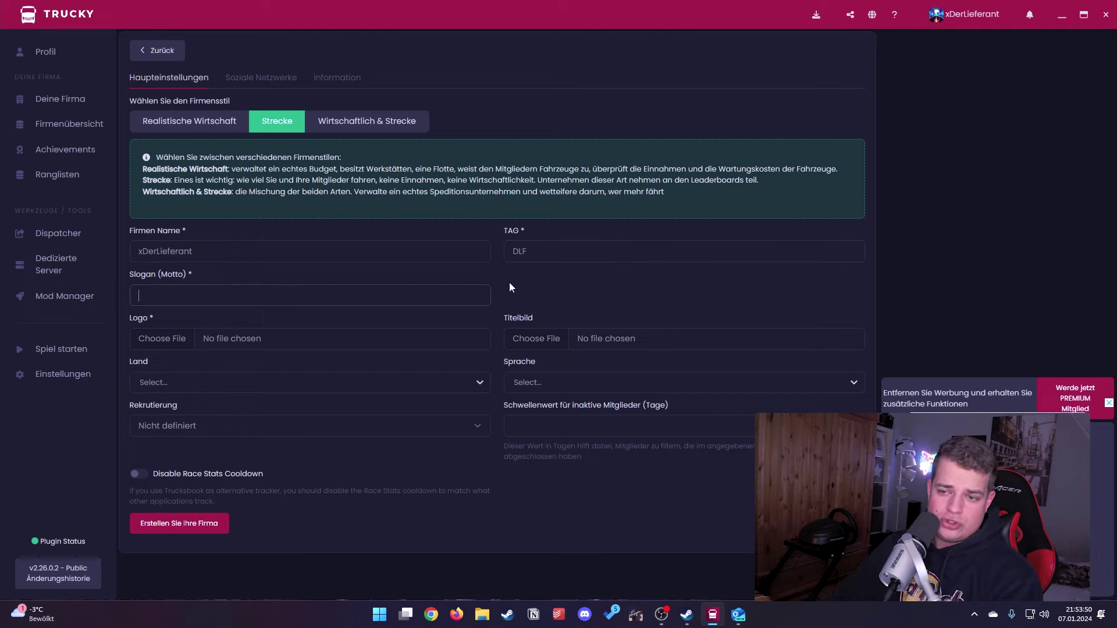
key("Tab")
type("Was du")
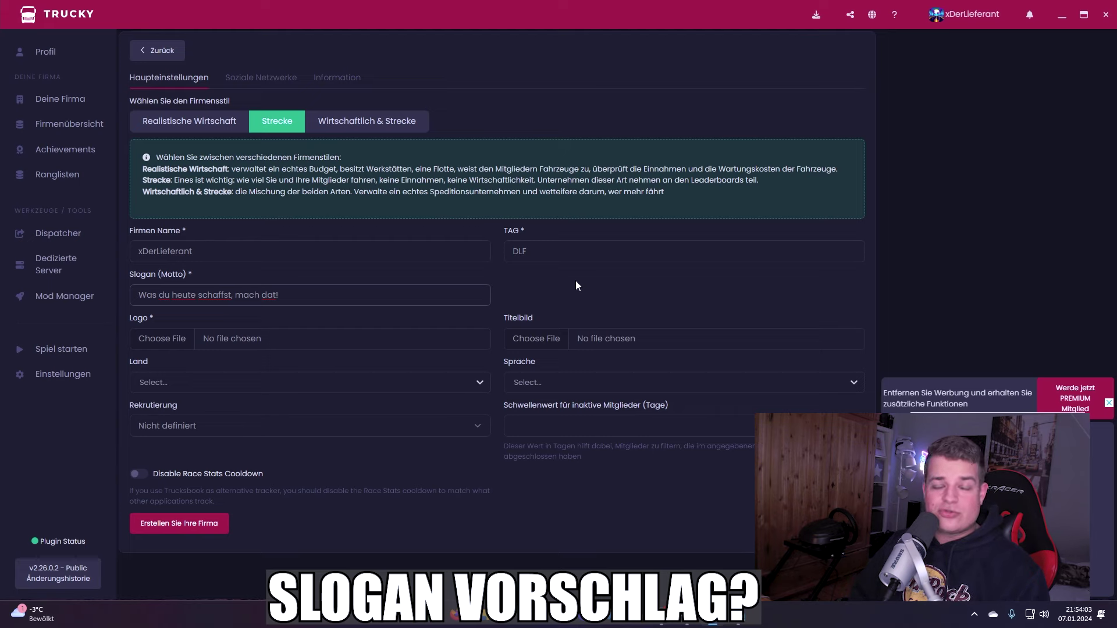
left_click(244, 342)
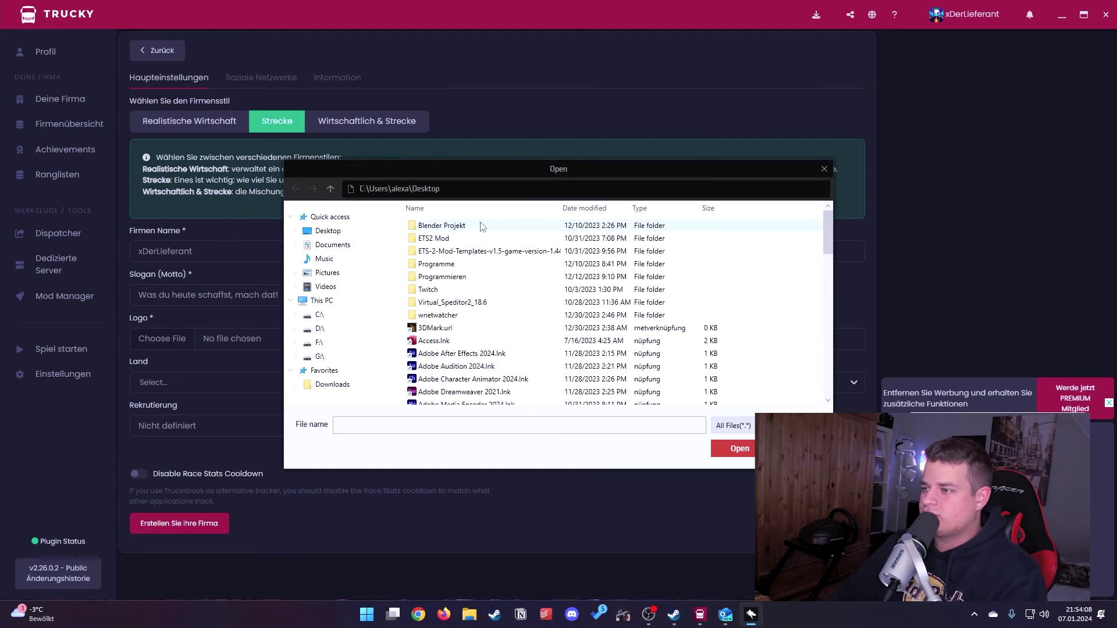
left_click(824, 168)
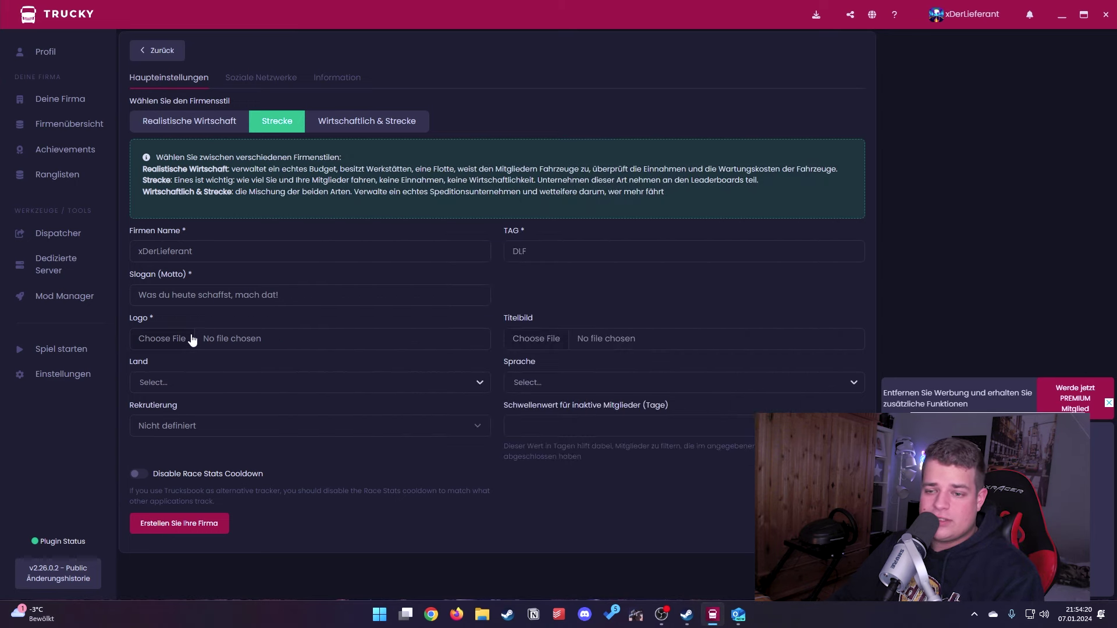
left_click(233, 382)
left_click(637, 382)
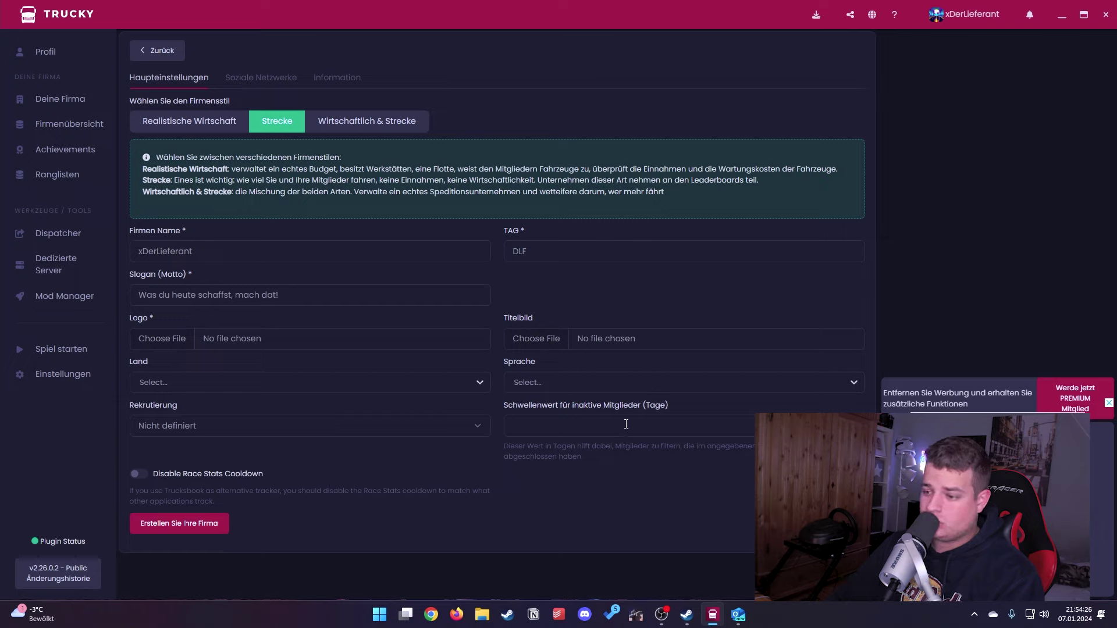
- Open the list of countries for the company
left_click(267, 382)
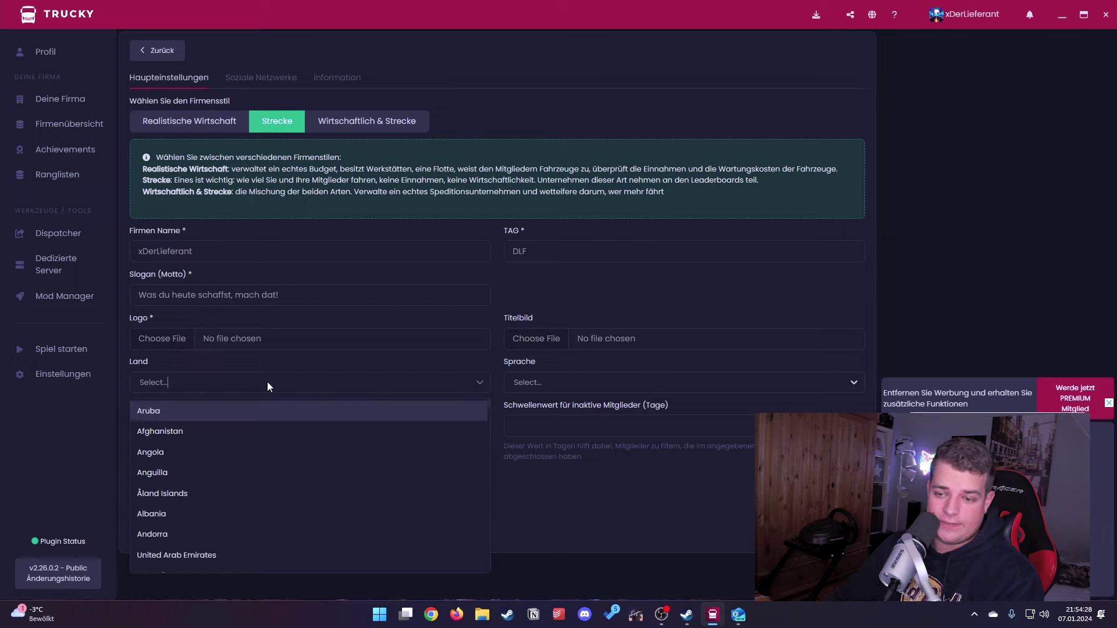